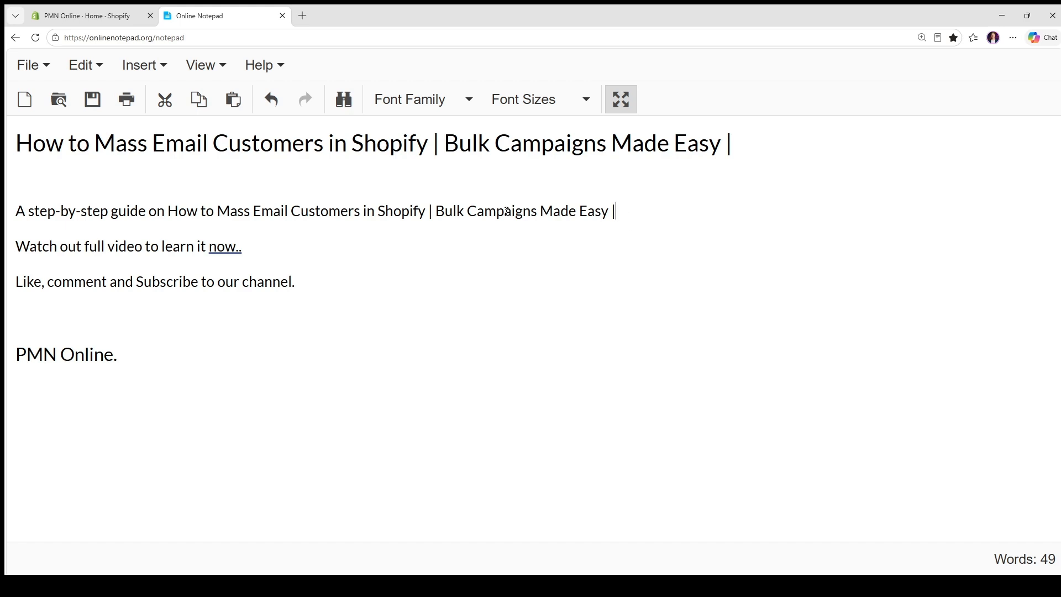
Switch to the Shopify admin and open the Shopify App Store from the store's app settings
click(431, 179)
click(95, 340)
click(95, 15)
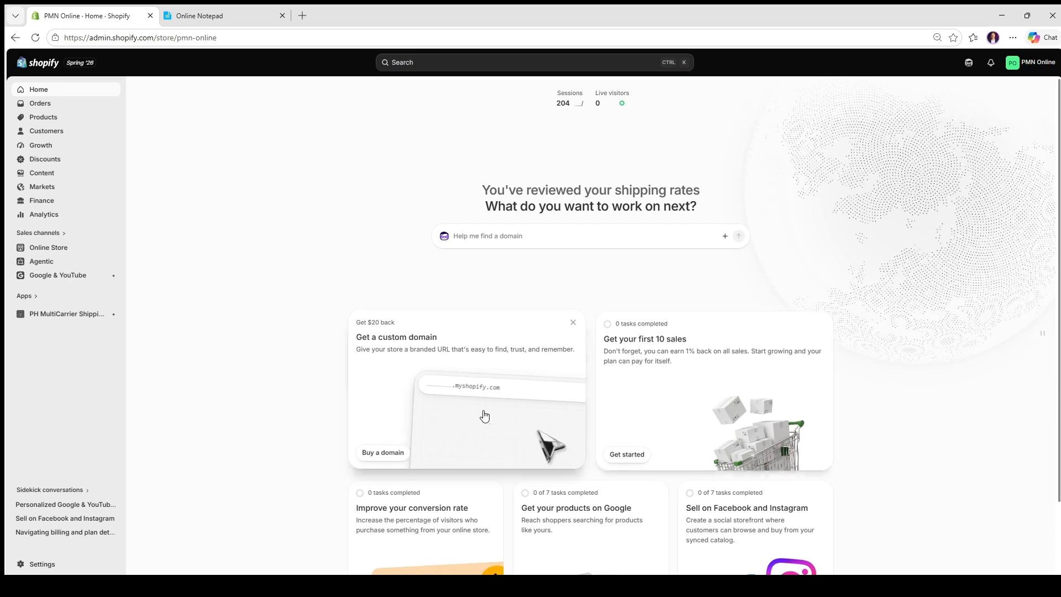
scroll(565, 439, down, 2)
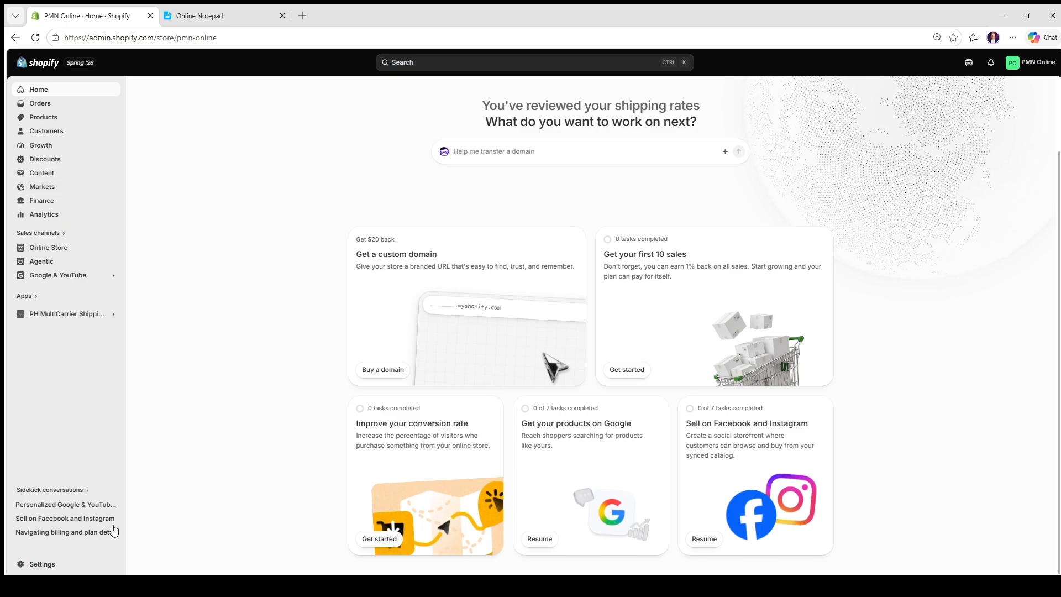
click(48, 565)
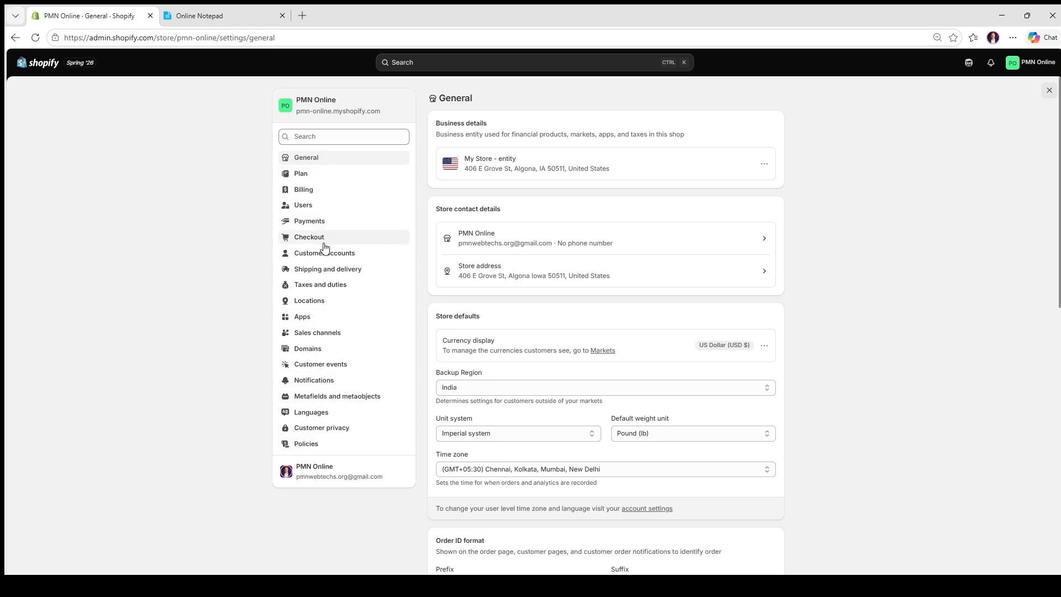
click(328, 320)
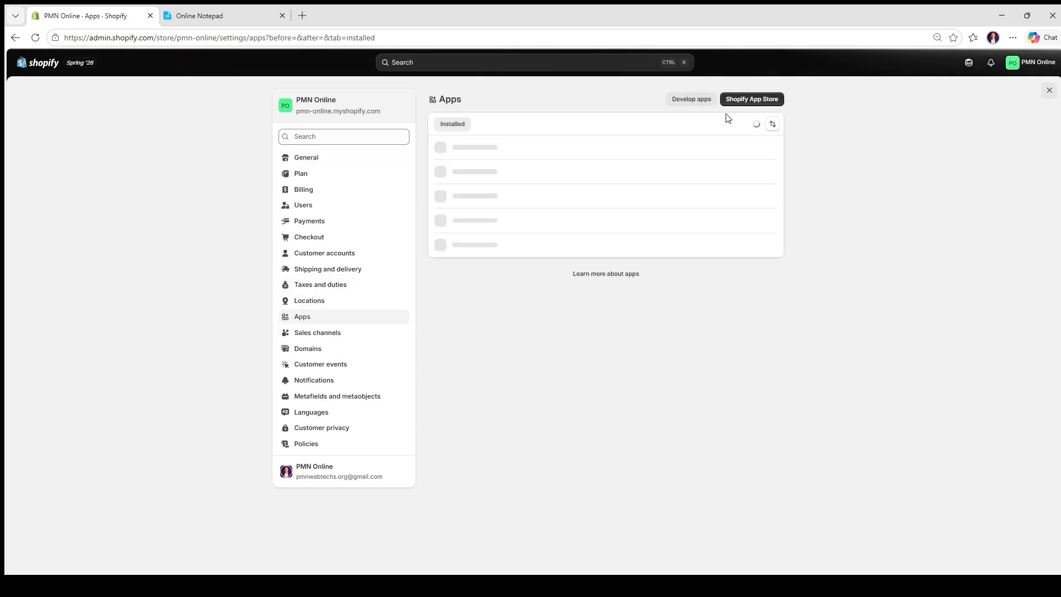
click(753, 102)
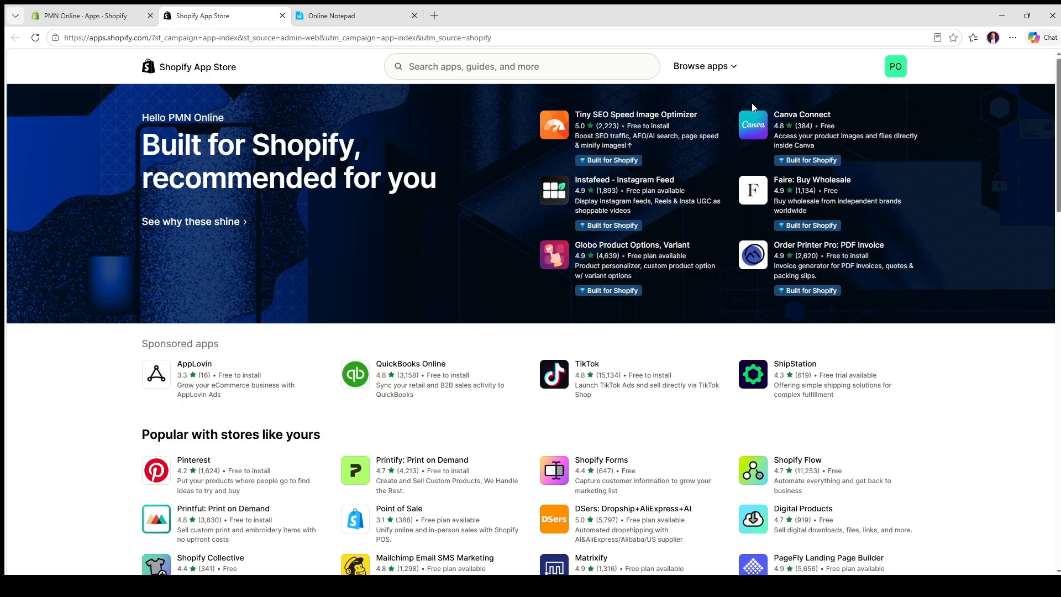
Search the app store for "Shopify Emails"
click(493, 77)
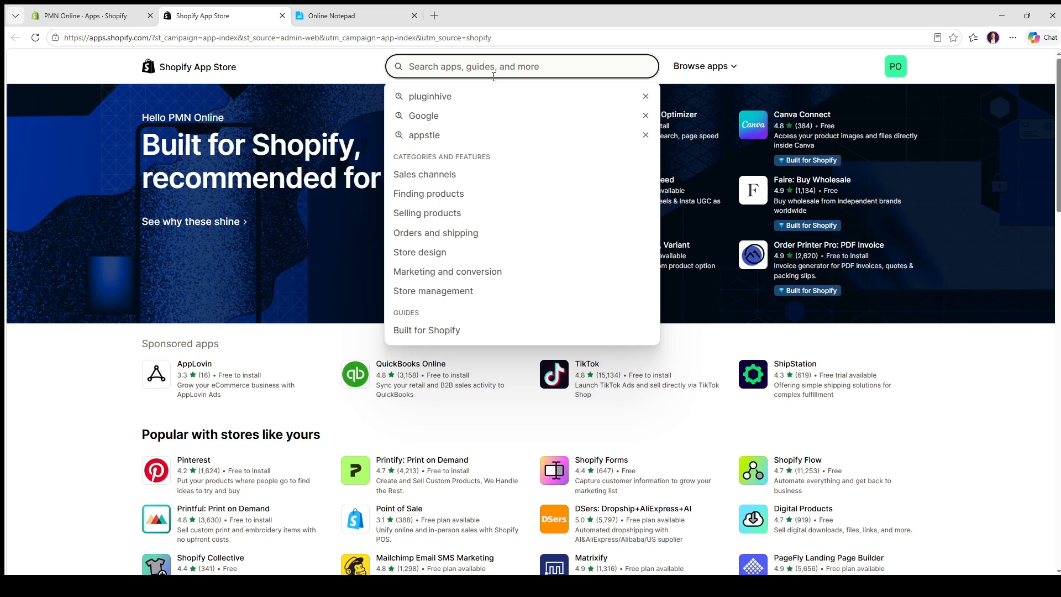
text(Shopf)
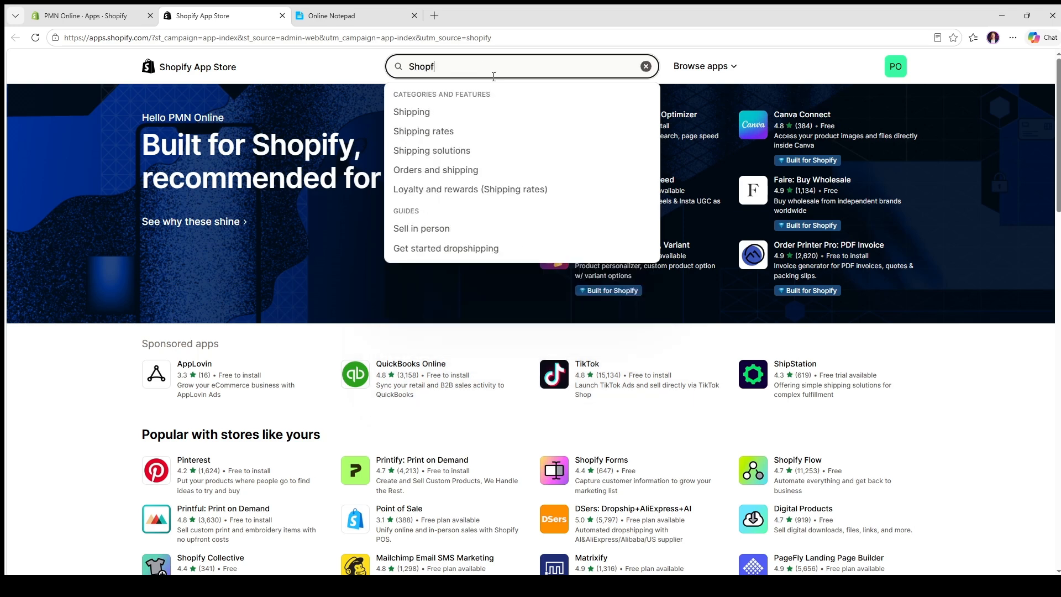
key(BackSpace)
text(ify Emails)
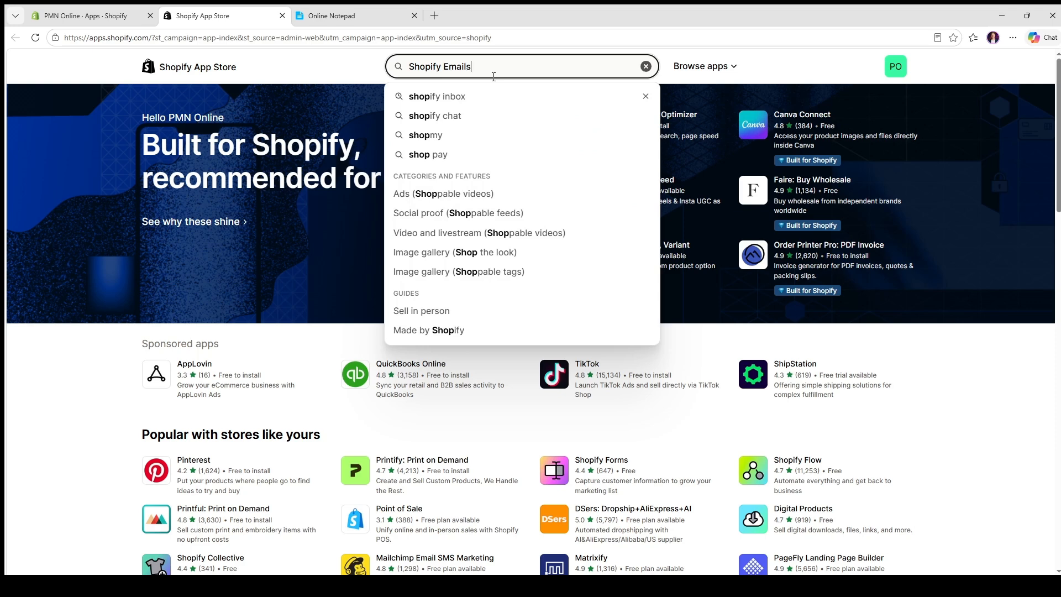
key(Return)
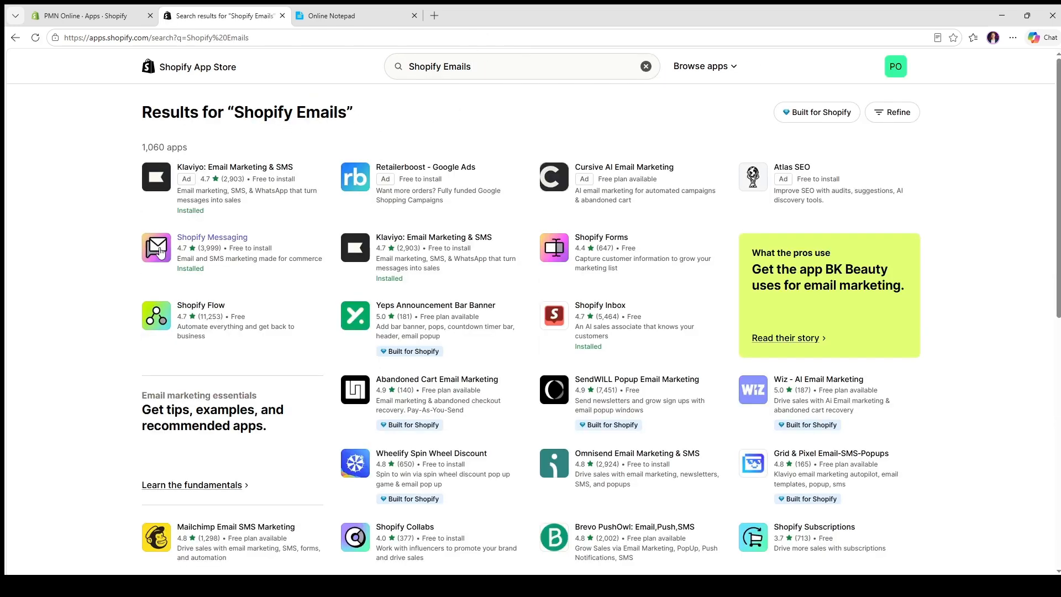
View the Shopify Messaging app's listing and open the installed app
click(208, 239)
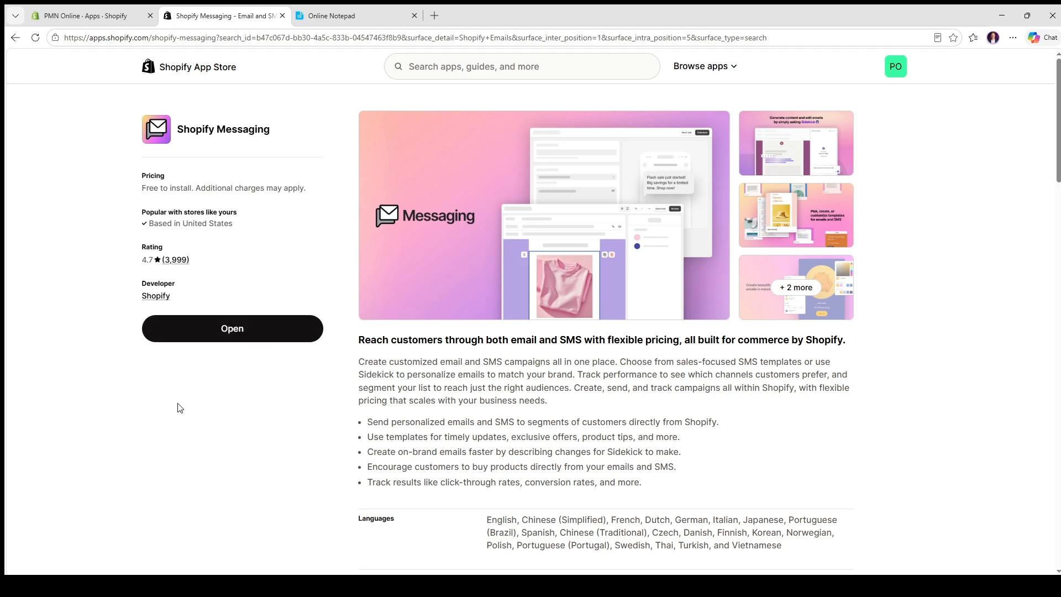
scroll(431, 412, down, 3)
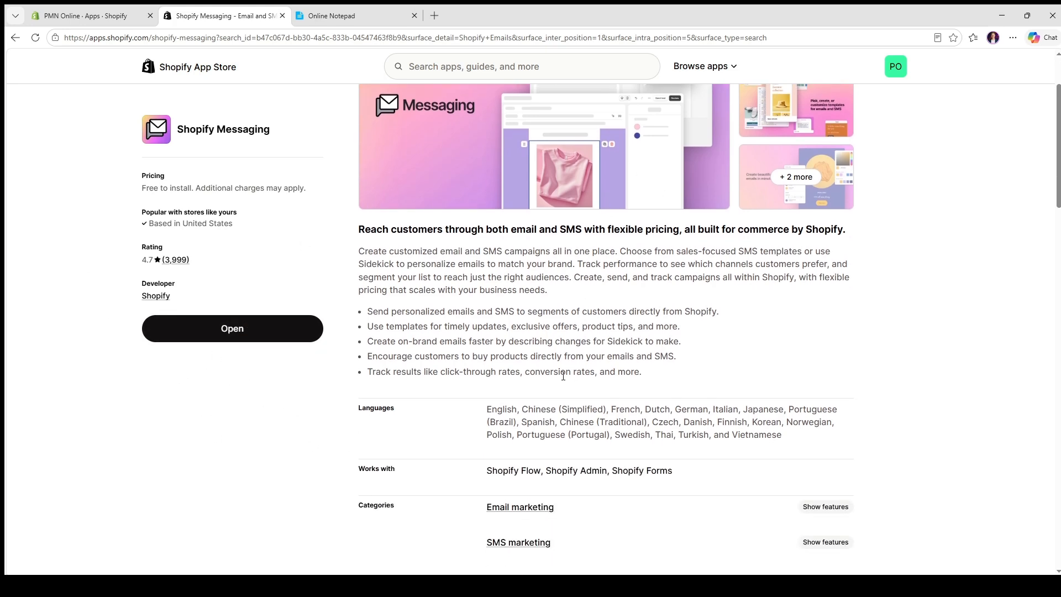
scroll(474, 425, up, 3)
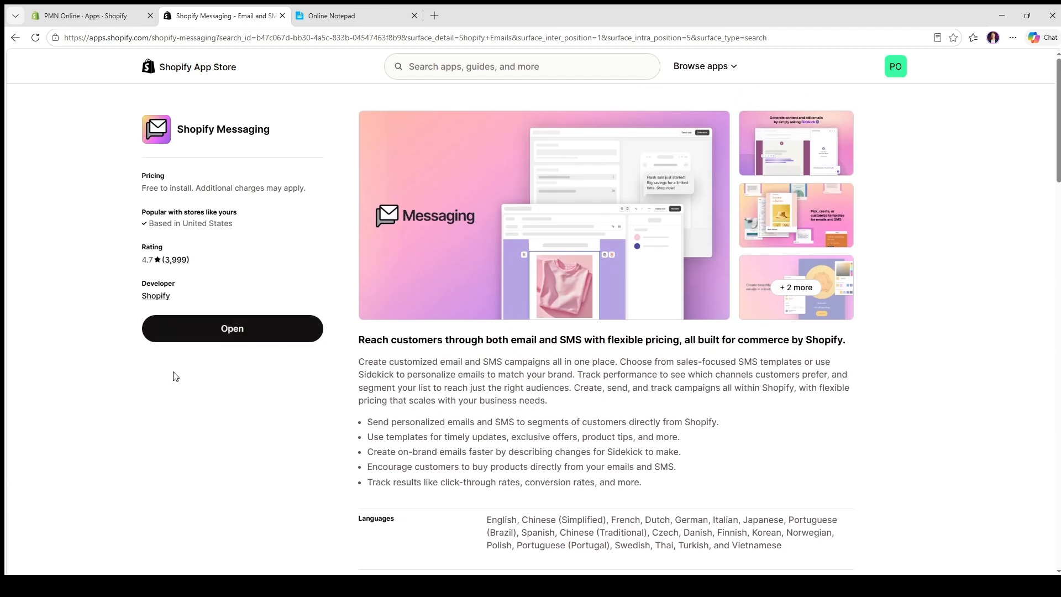
click(260, 331)
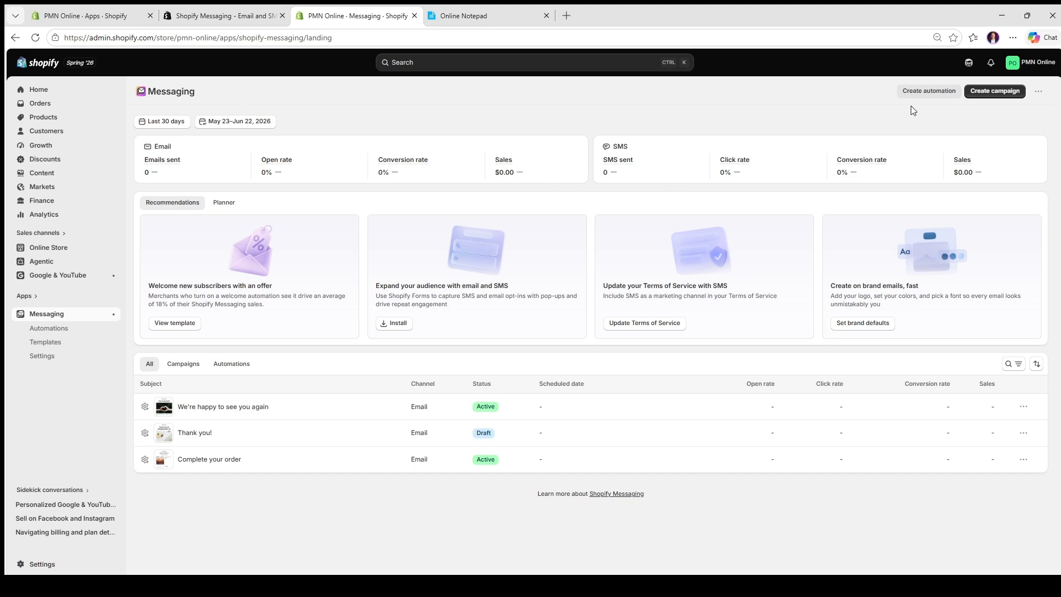
Create a new email campaign, browse the available templates and select the New collection template
click(995, 91)
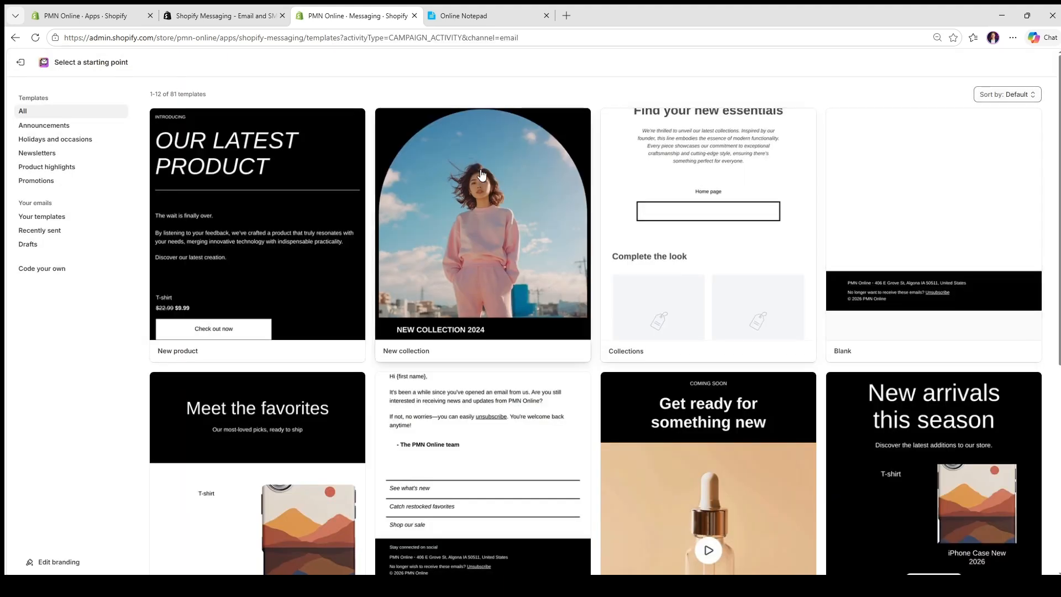
scroll(737, 254, down, 3)
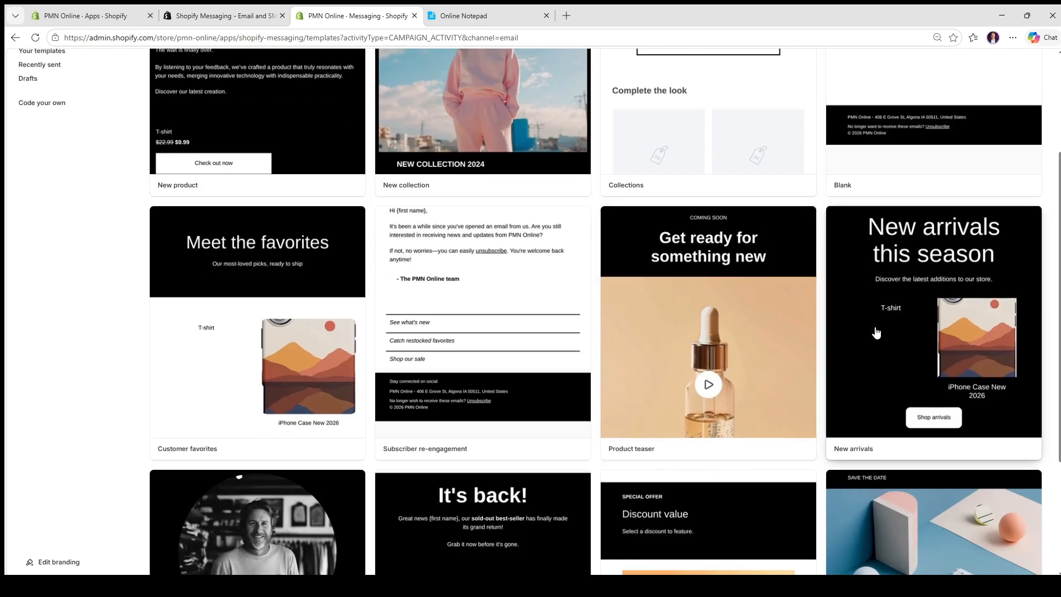
scroll(874, 331, down, 3)
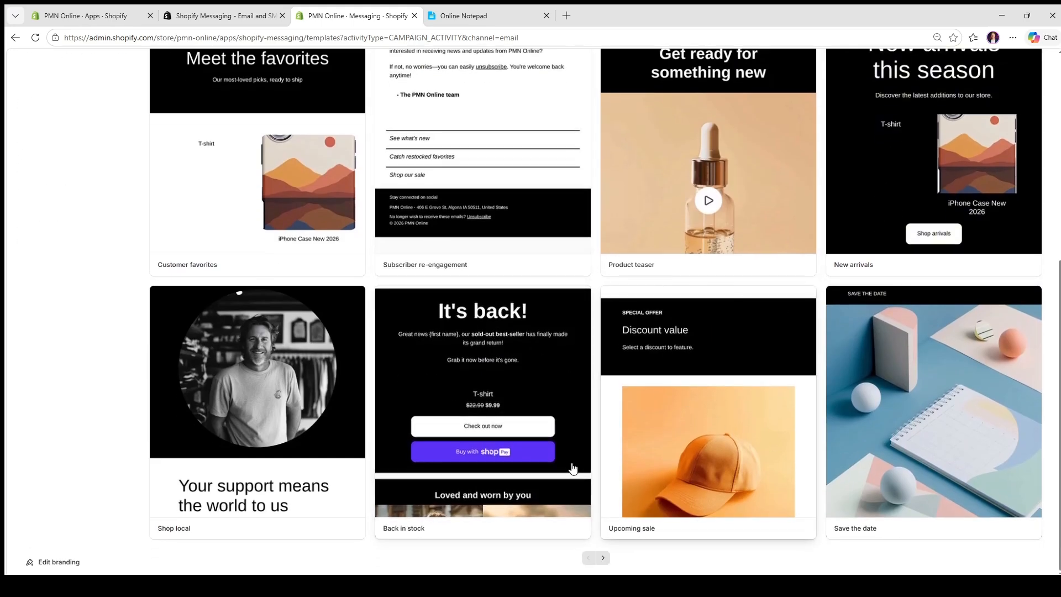
scroll(571, 467, up, 5)
scroll(602, 520, down, 5)
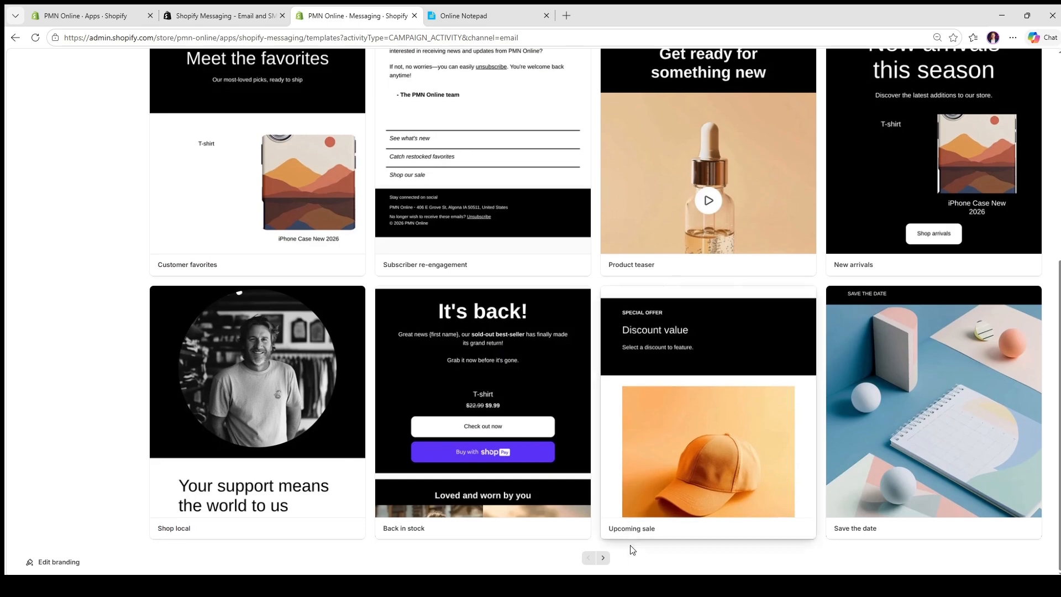
click(604, 560)
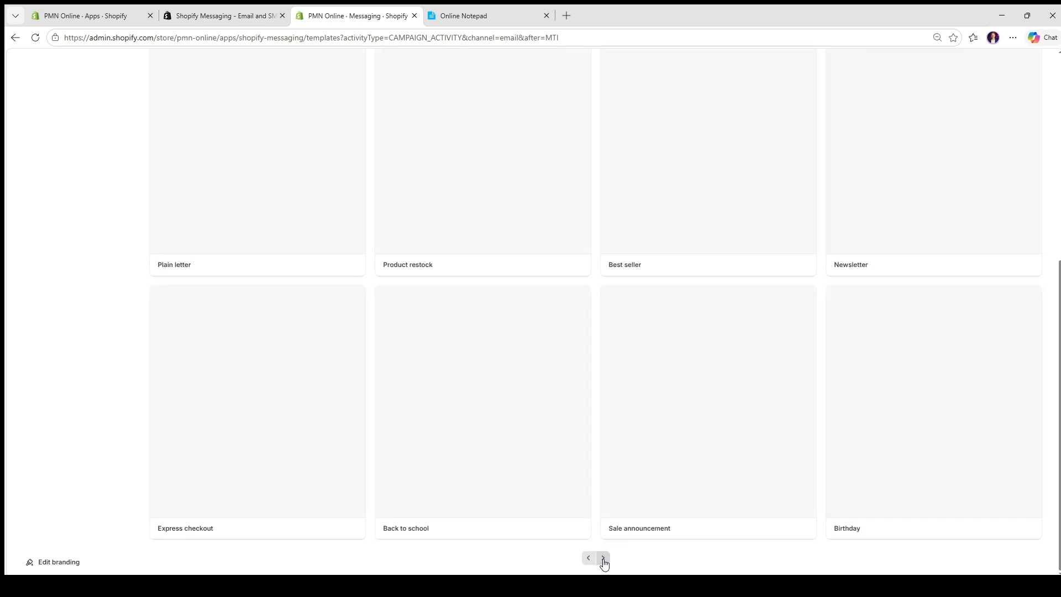
click(588, 561)
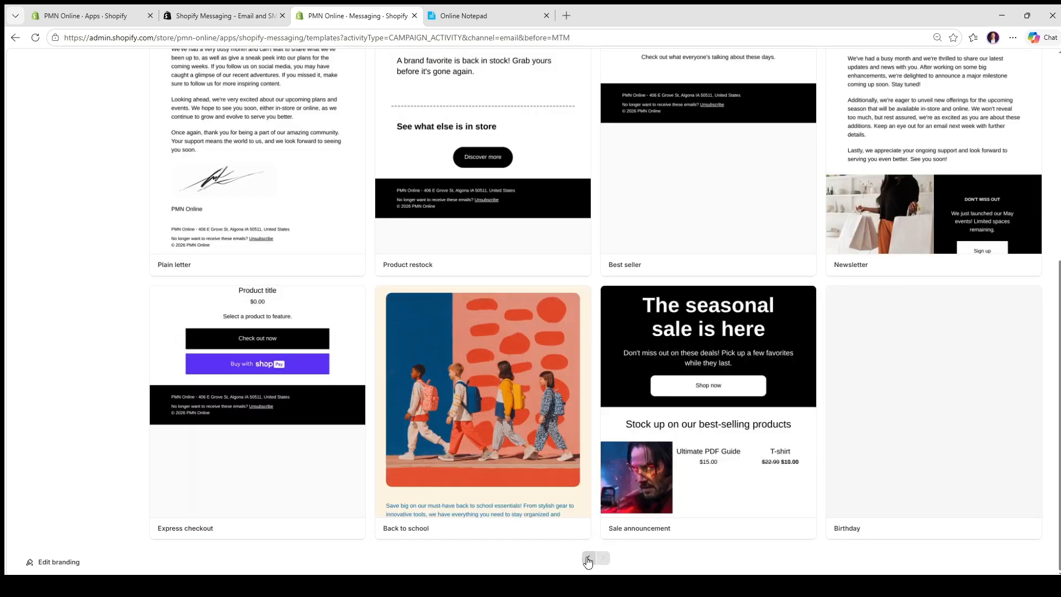
scroll(628, 457, up, 3)
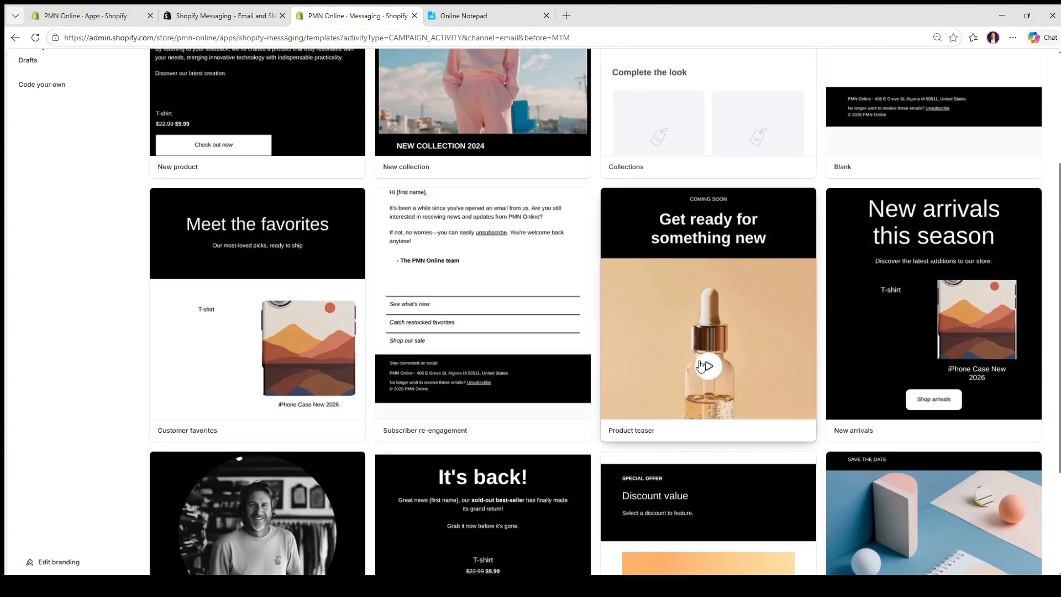
scroll(702, 365, up, 3)
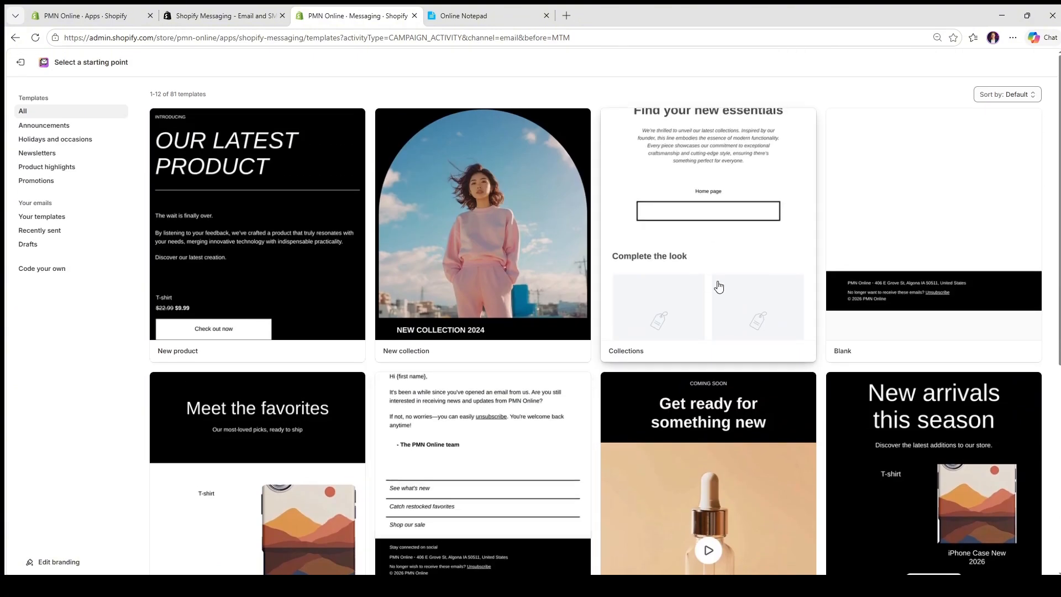
scroll(492, 219, down, 2)
click(520, 227)
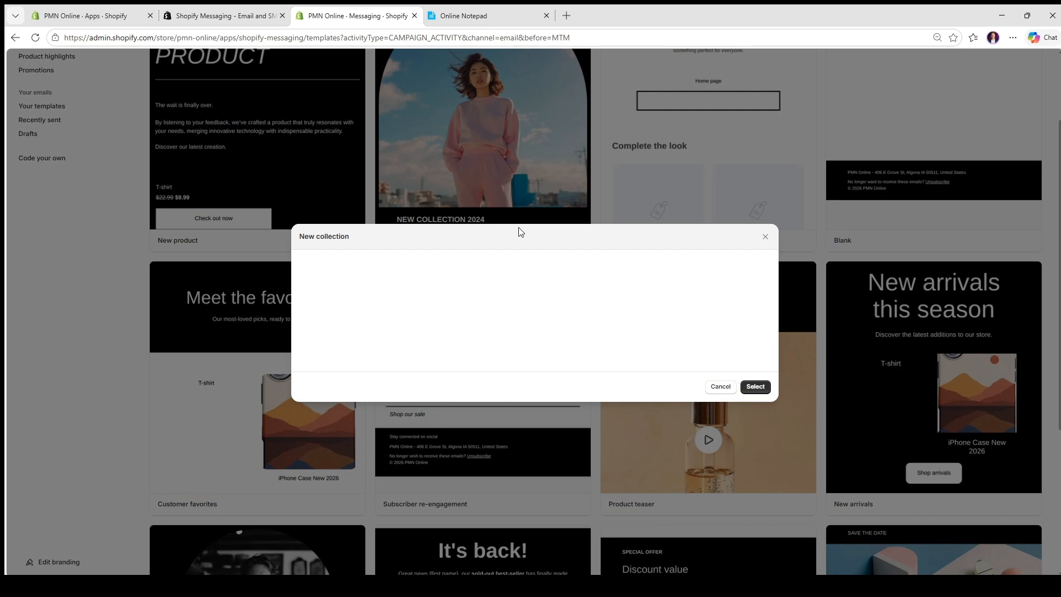
click(755, 387)
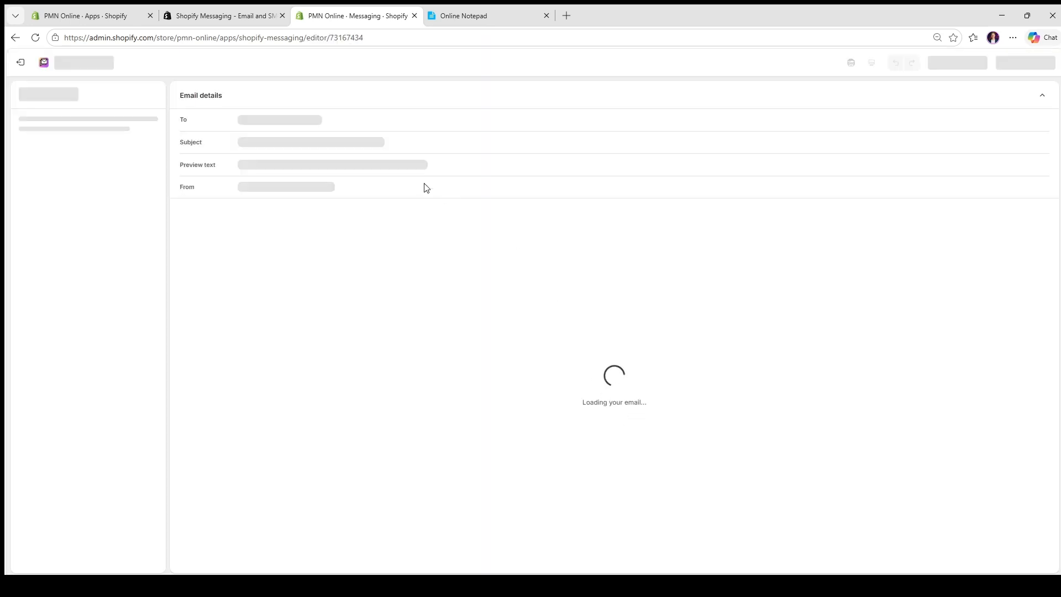
Set the campaign's recipients to the All subscribers segment
click(288, 120)
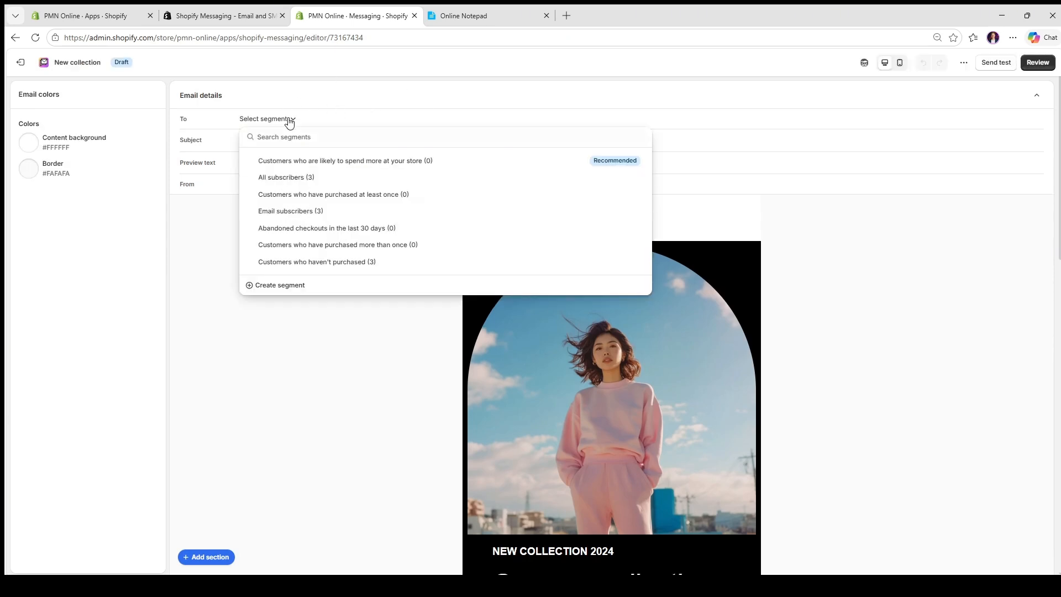
click(344, 186)
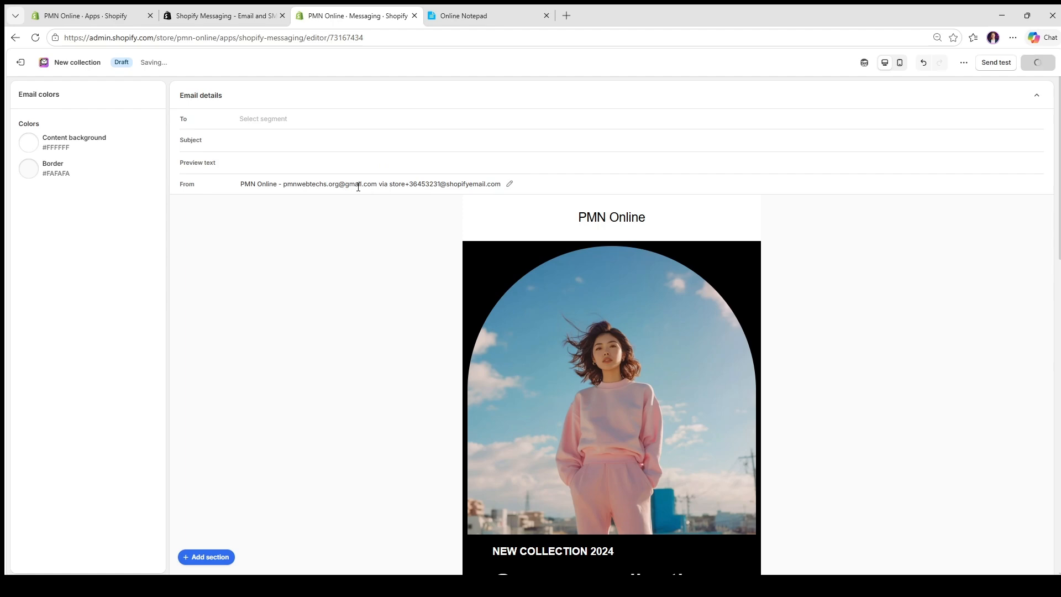
Look through the email's product and popular collections sections and its preview text field
scroll(552, 309, down, 10)
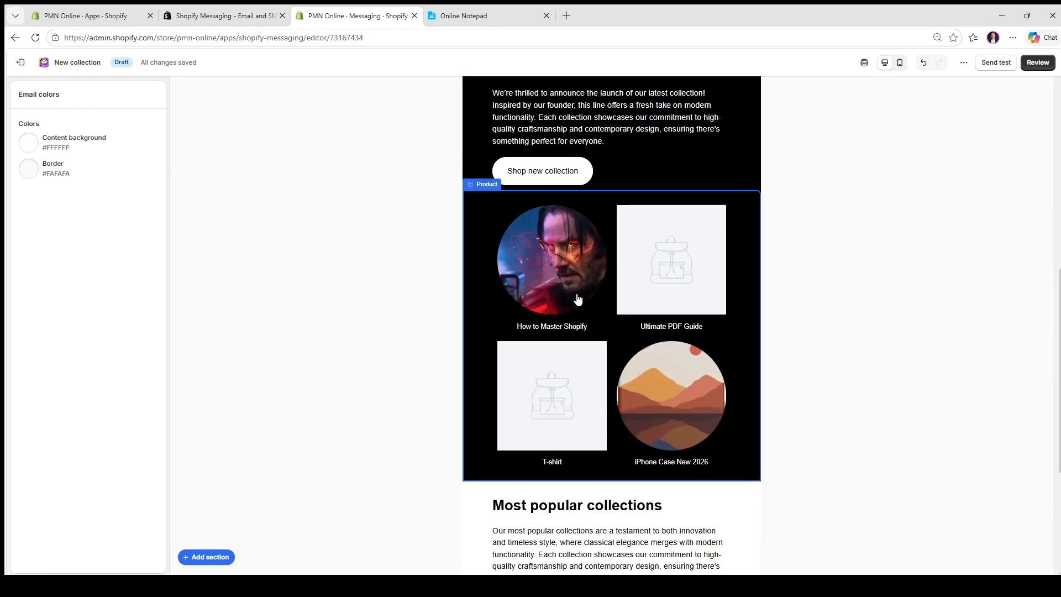
scroll(578, 340, down, 4)
scroll(579, 343, up, 1)
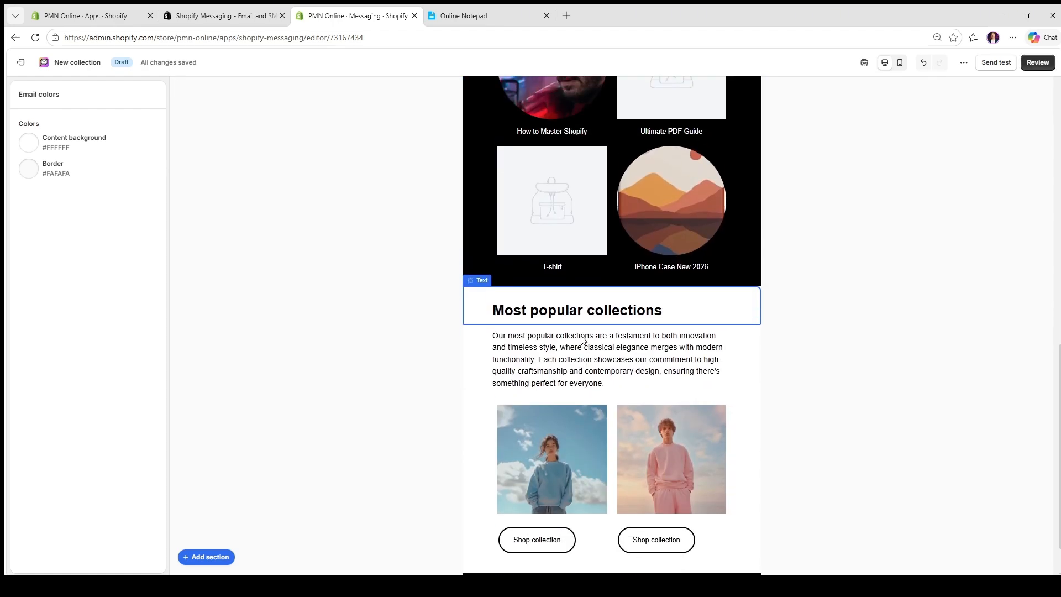
scroll(580, 342, down, 1)
scroll(579, 343, up, 15)
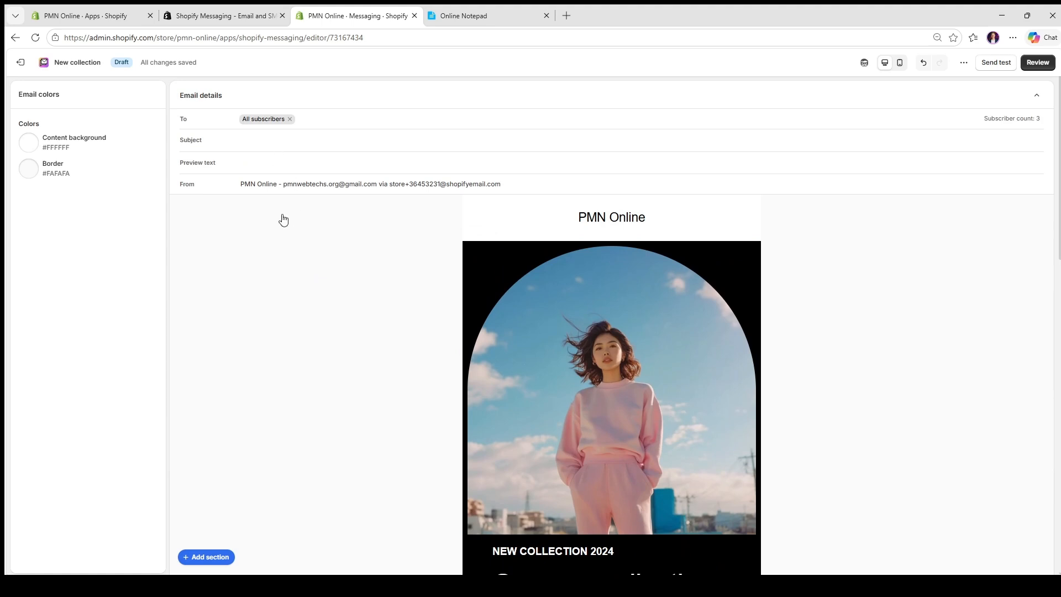
click(242, 164)
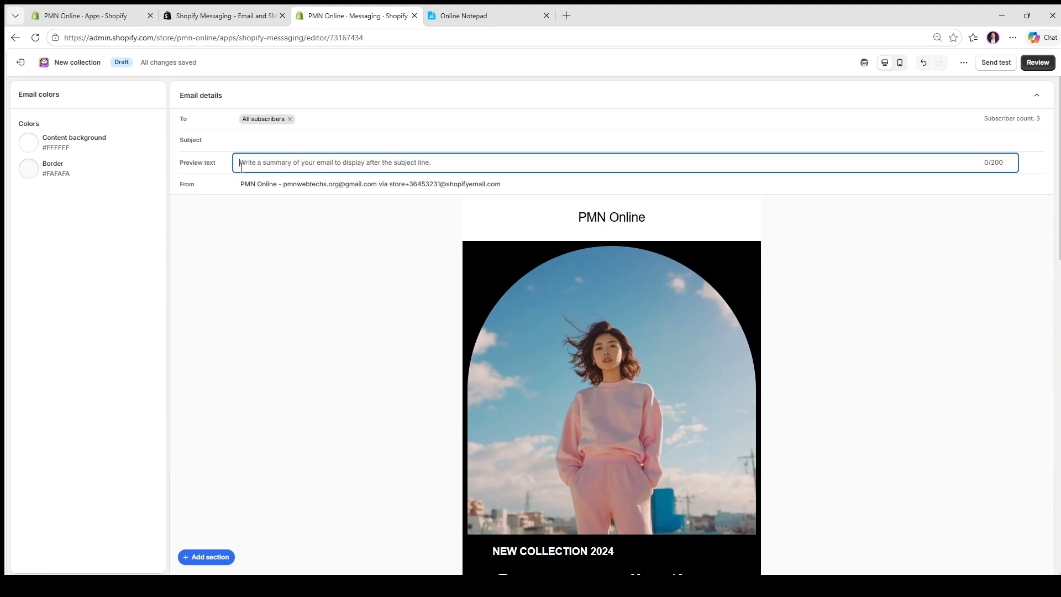
click(369, 247)
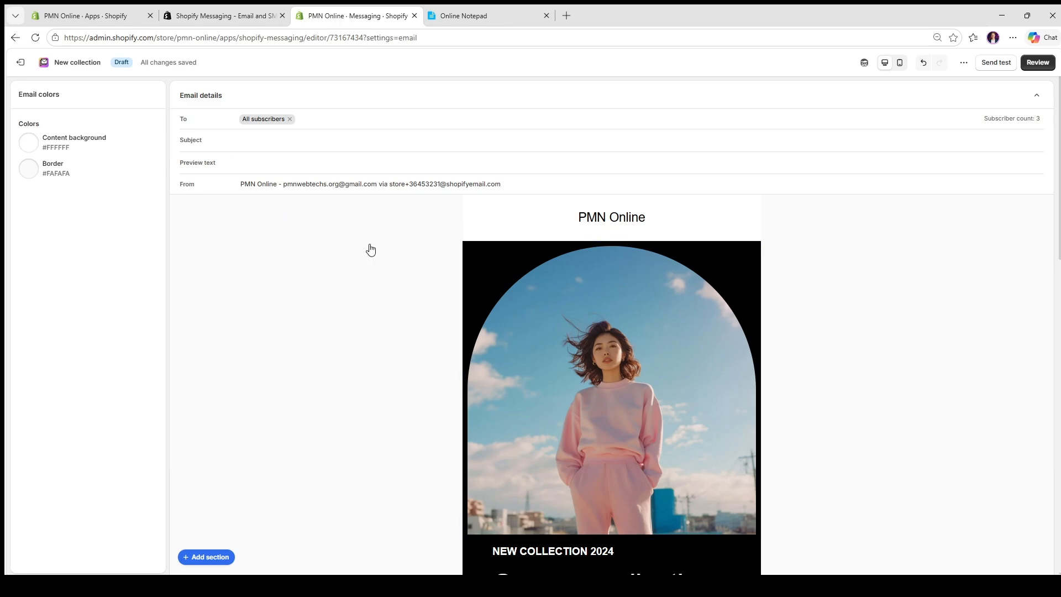
scroll(429, 282, down, 14)
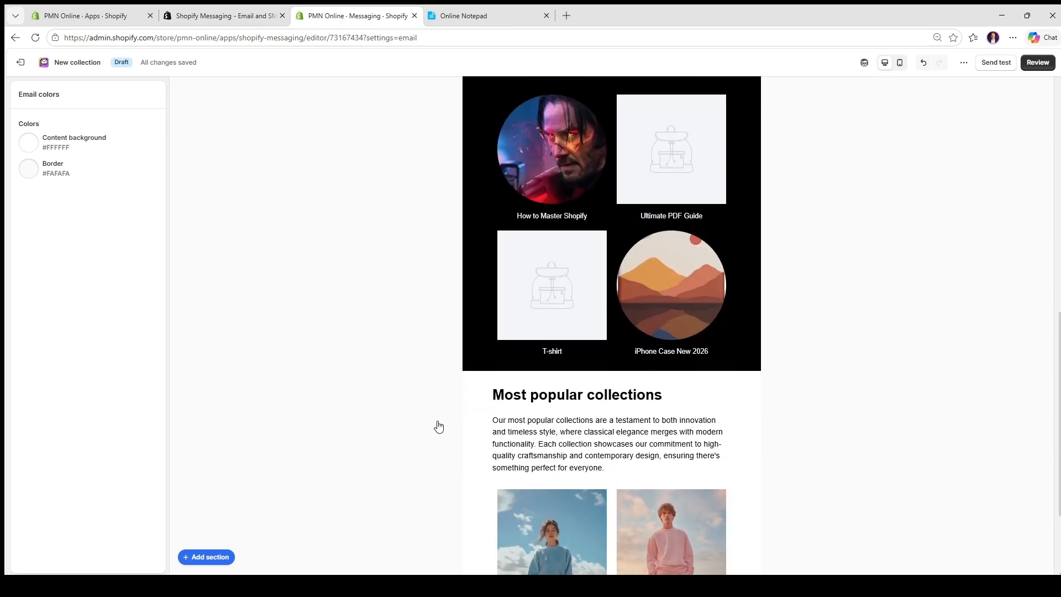
scroll(479, 457, up, 10)
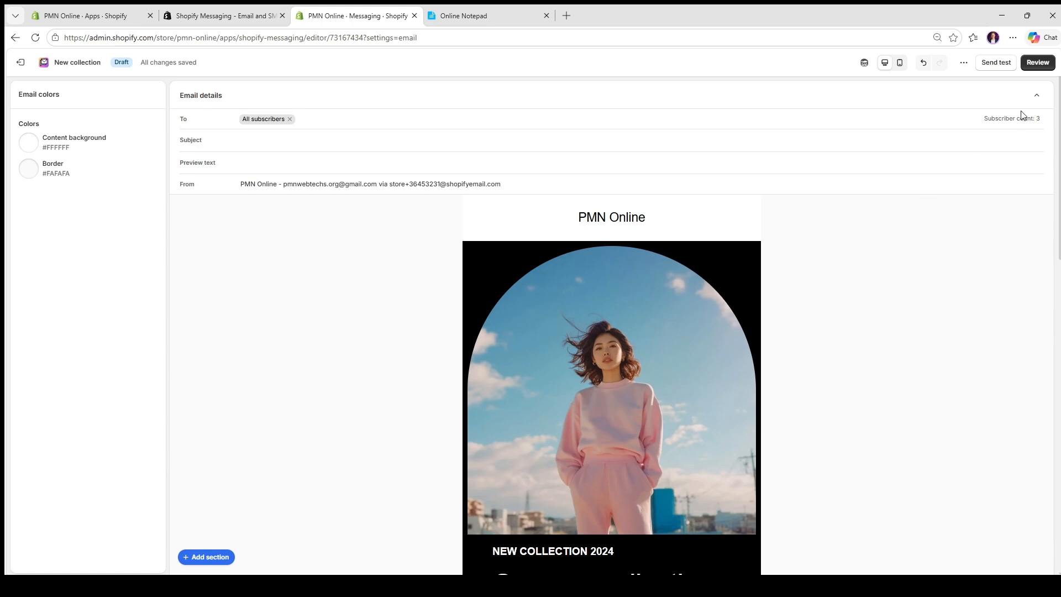
Try to submit the email for review, and enter "New Release" as its subject
click(1043, 67)
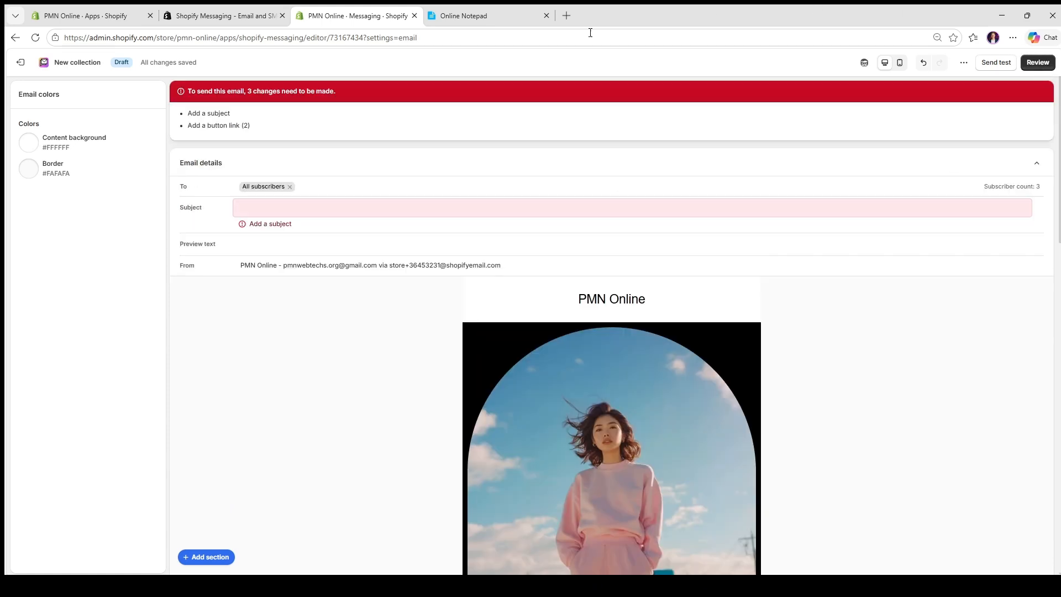
click(313, 213)
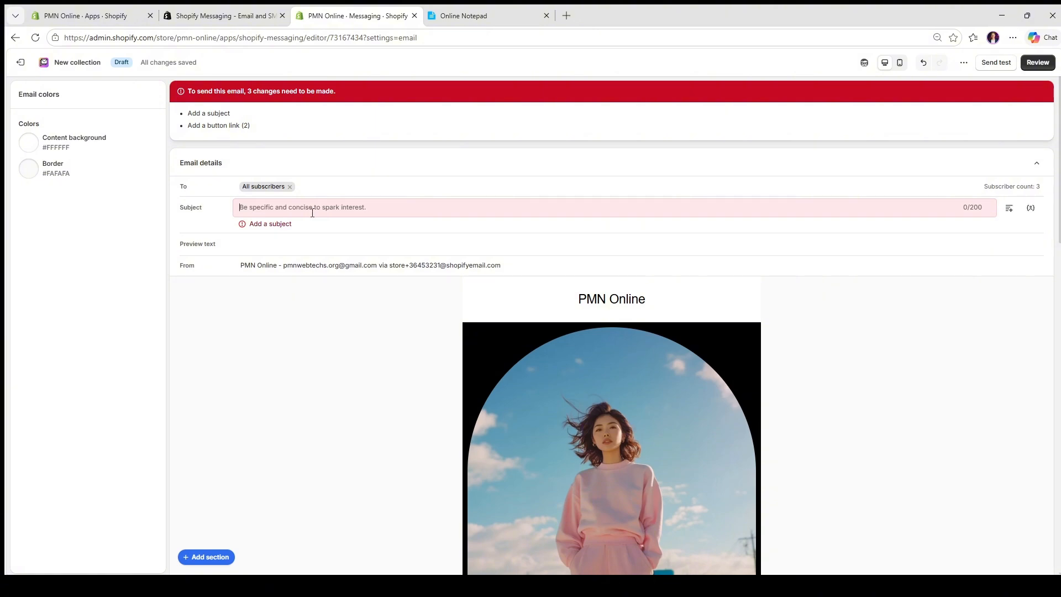
text(New Release)
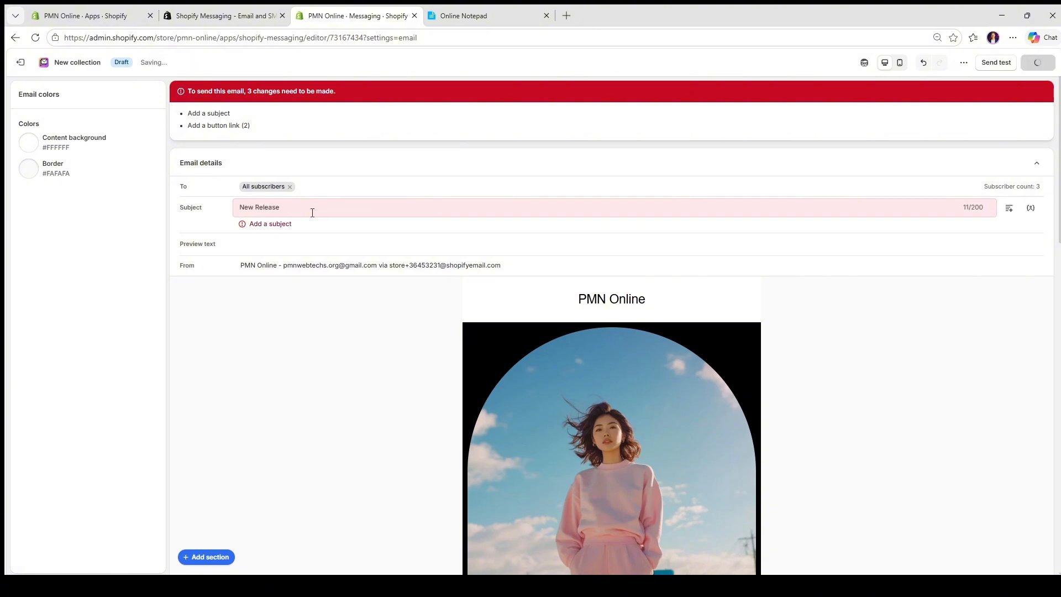
Commit the email subject and add a Button section below the Most popular collections columns, just above the footer
click(902, 270)
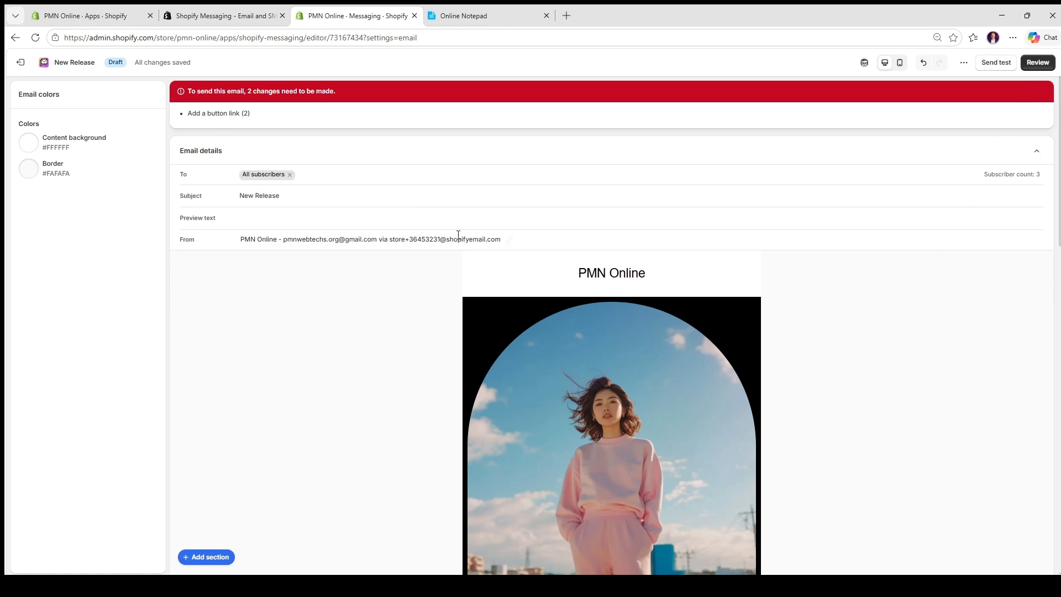
scroll(375, 320, down, 20)
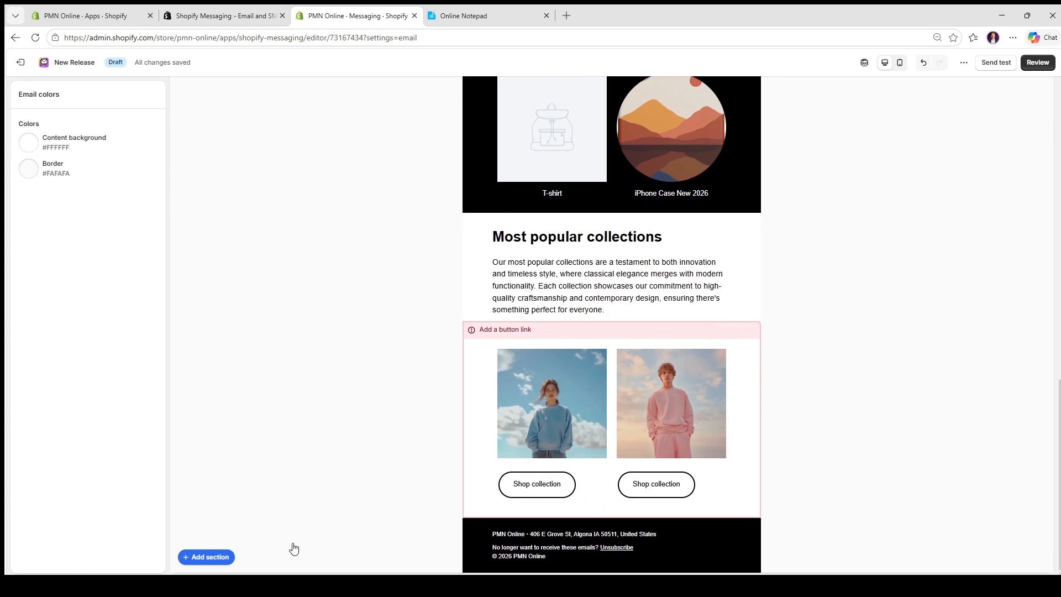
click(213, 559)
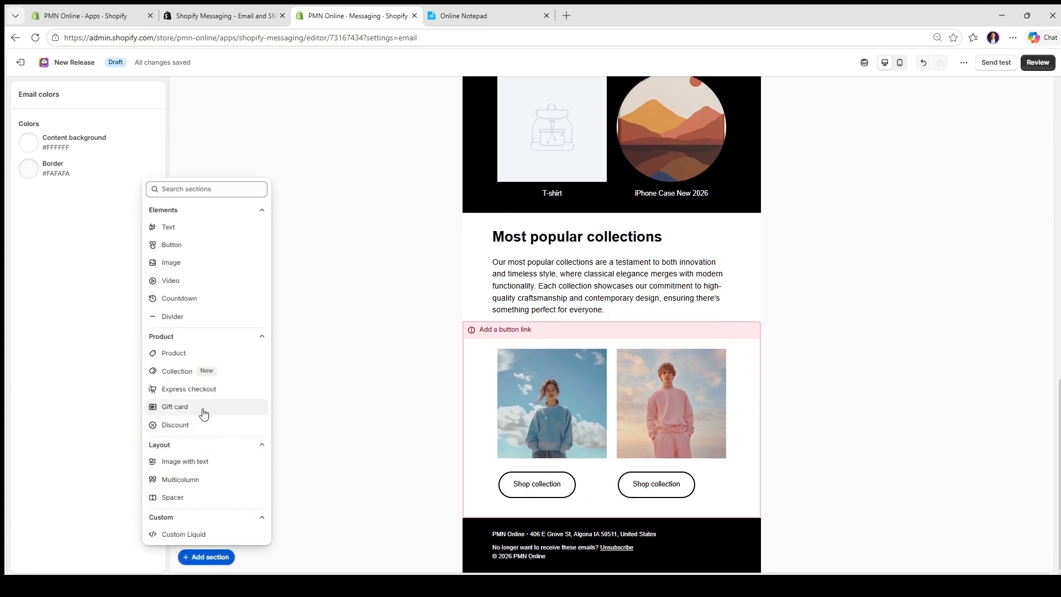
click(200, 245)
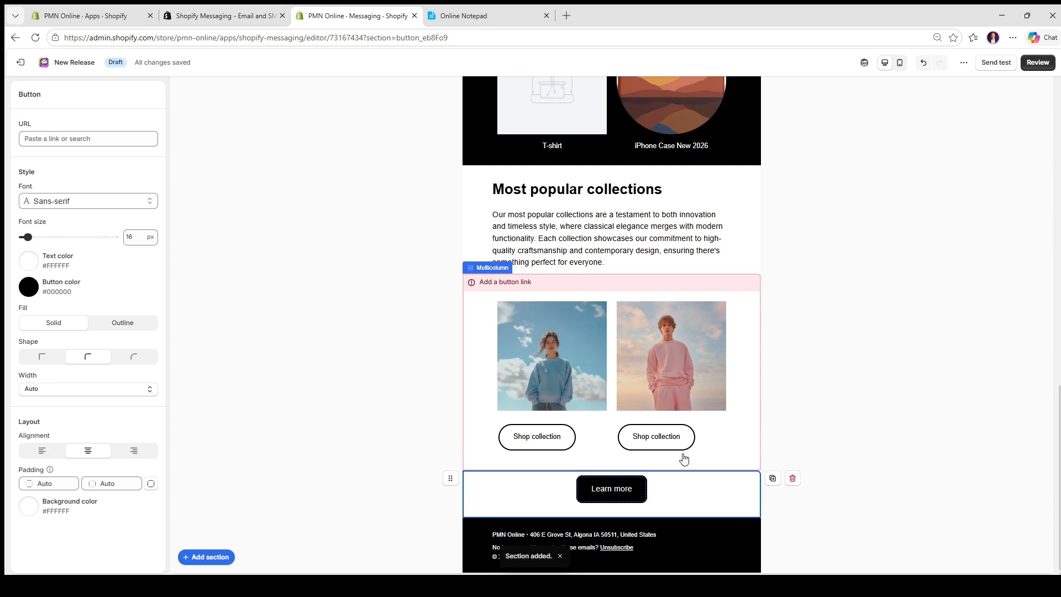
click(296, 501)
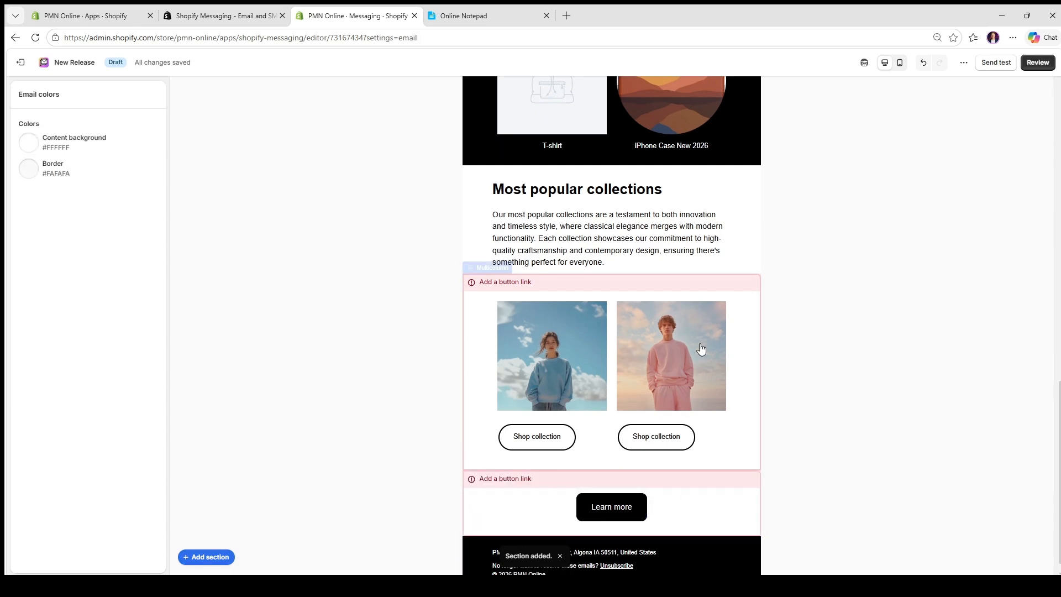
Check the sections flagged for missing button links and the list of changes required before sending the email
scroll(663, 414, down, 1)
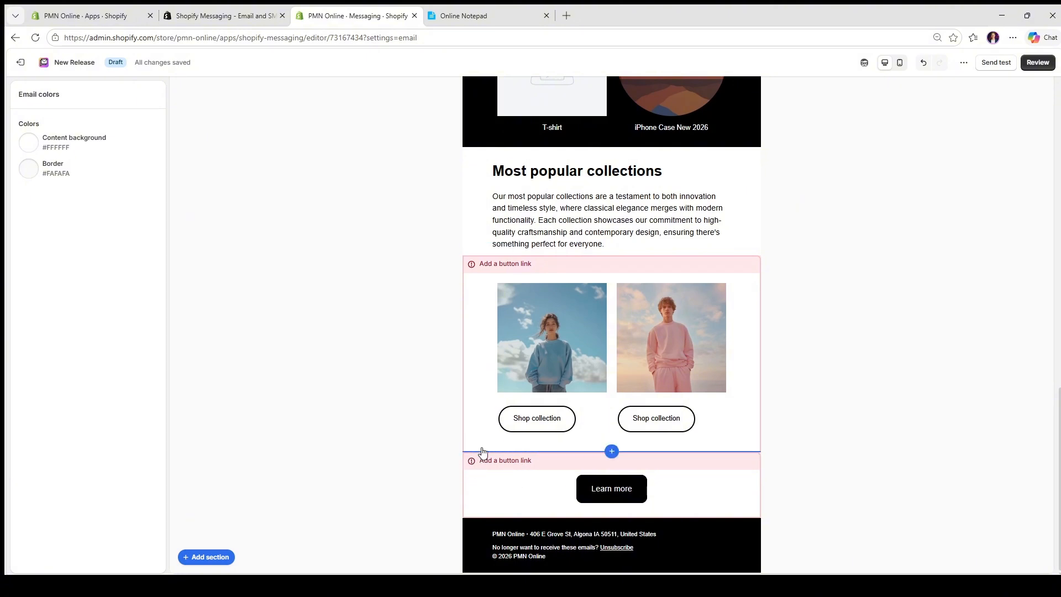
scroll(420, 442, up, 10)
scroll(397, 437, up, 5)
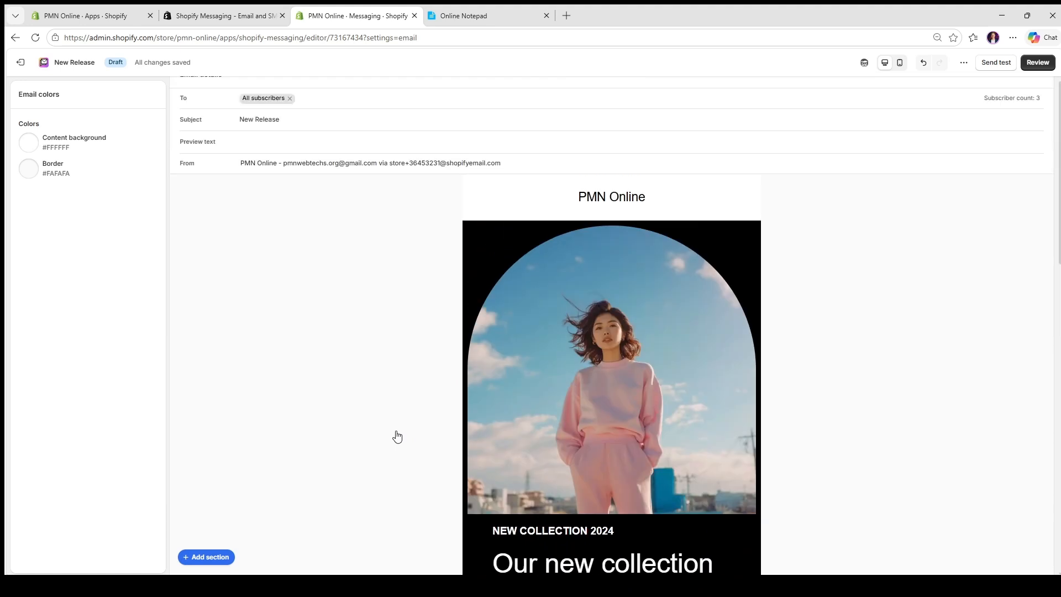
scroll(322, 425, up, 2)
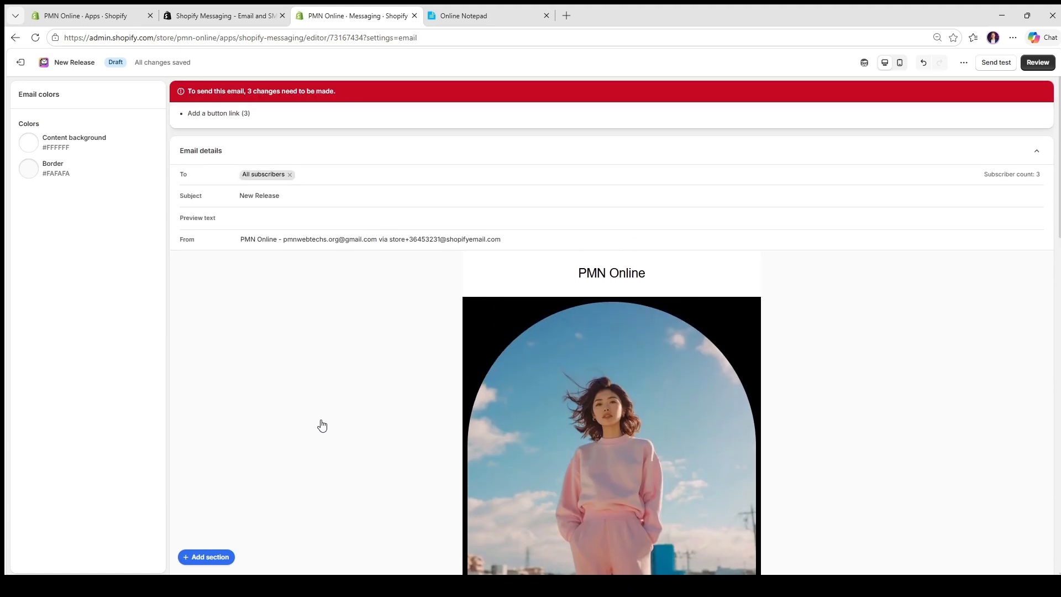
scroll(322, 425, down, 1)
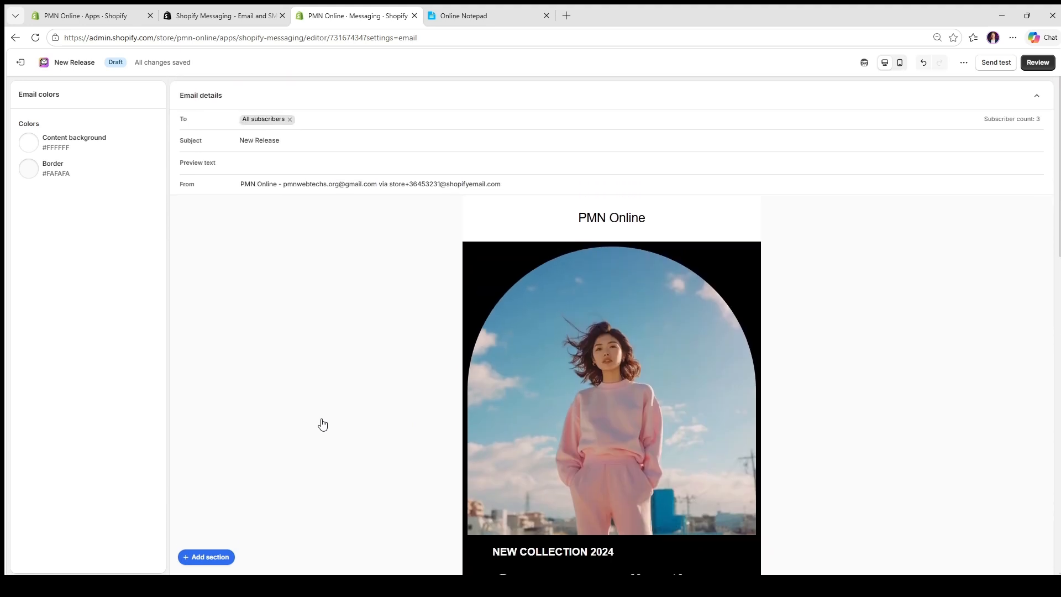